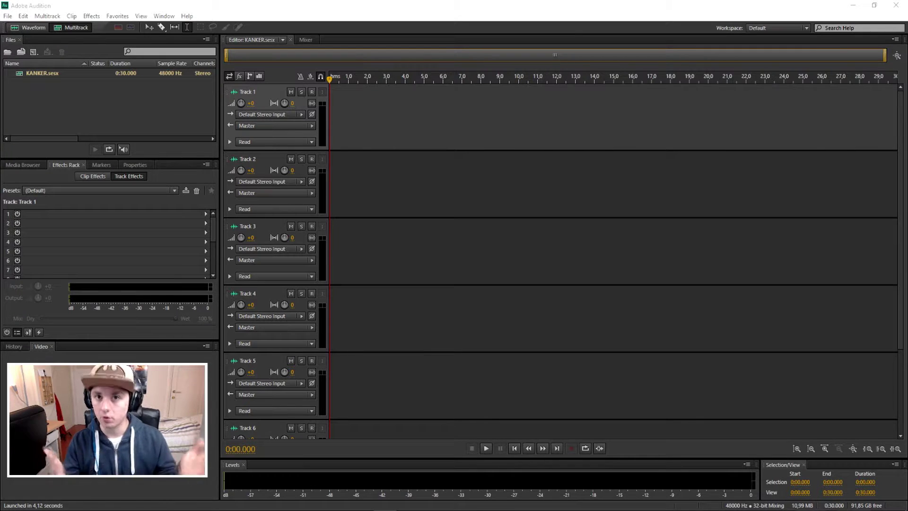
Record a roughly 10-second voice take (Track 1_002) on armed Track 1 and play it back
{"action": "left_click", "coordinate": [312, 91]}
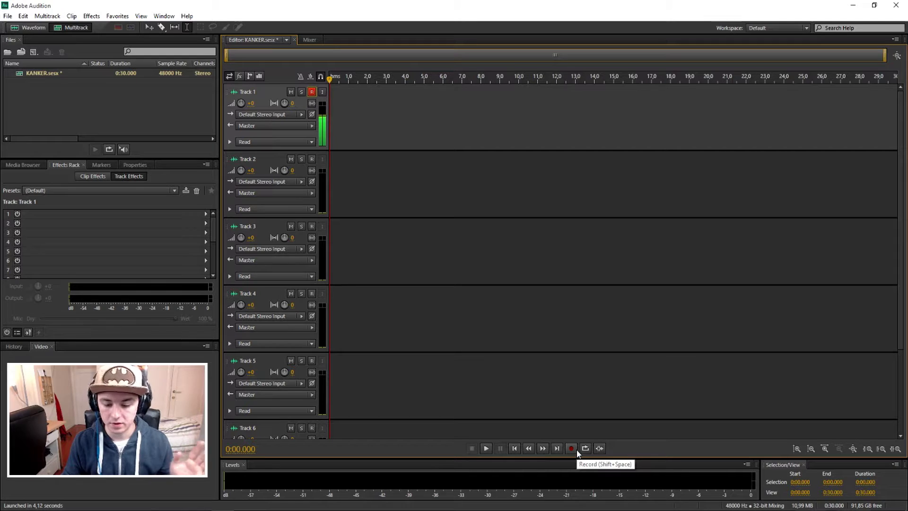
{"action": "left_click", "coordinate": [576, 450]}
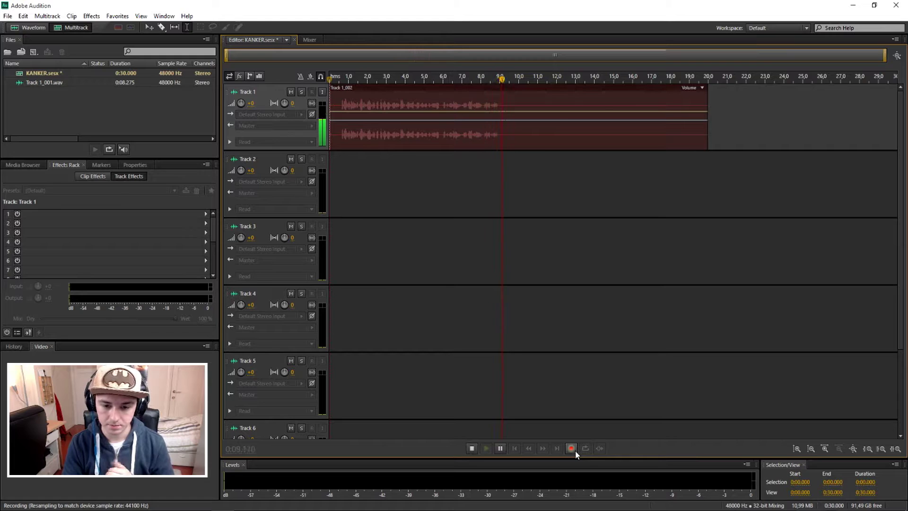
{"action": "left_click", "coordinate": [574, 450]}
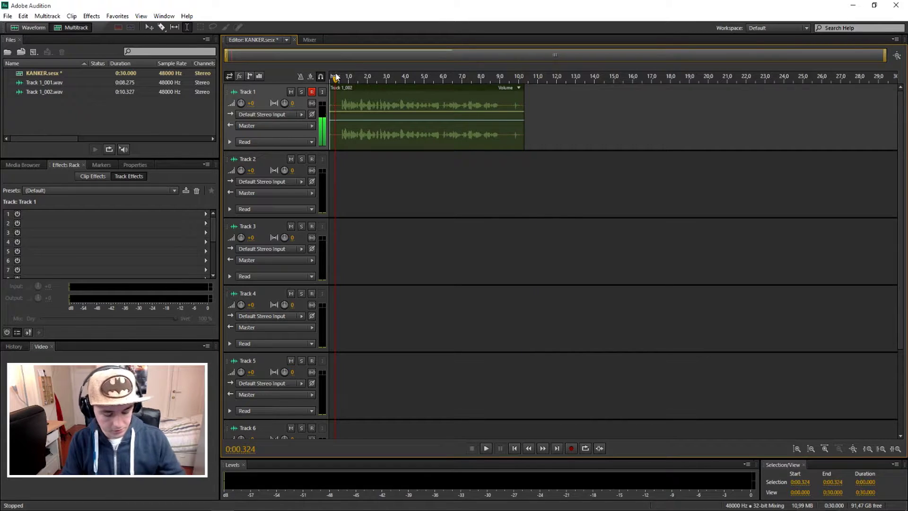
{"action": "key", "text": "space"}
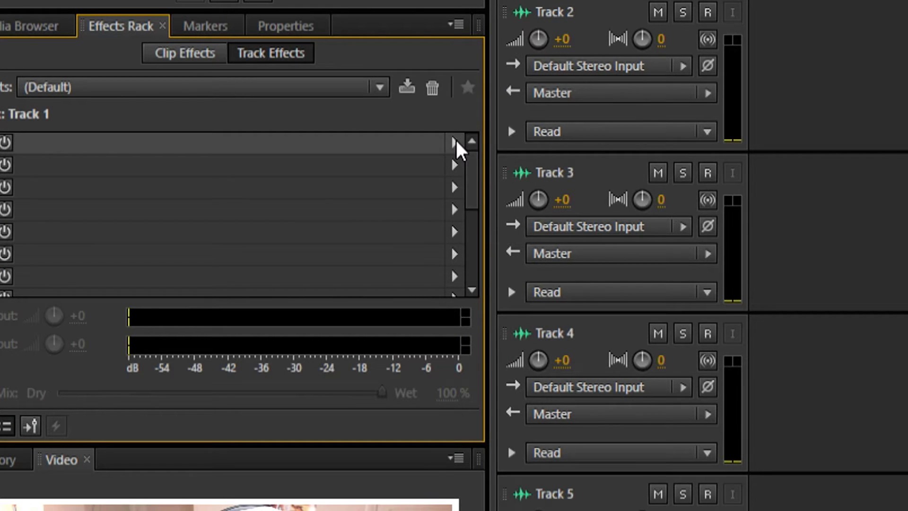
Add Delay and Echo > Echo to slot 1 of Track 1's Track Effects rack
{"action": "left_click", "coordinate": [454, 141]}
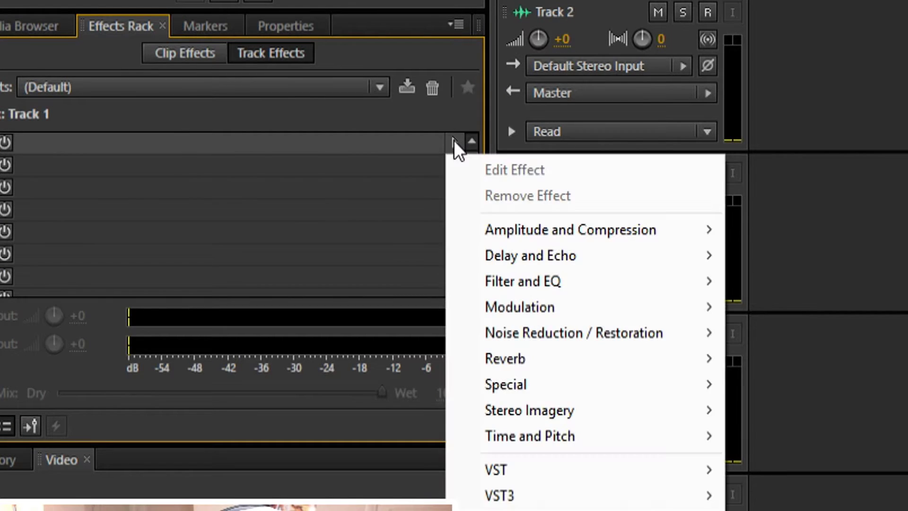
{"action": "mouse_move", "coordinate": [648, 261]}
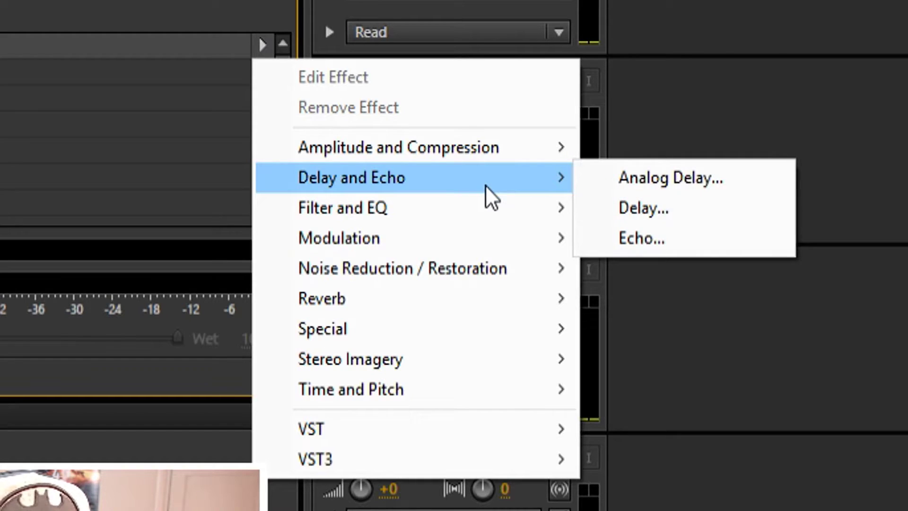
{"action": "left_click", "coordinate": [686, 238]}
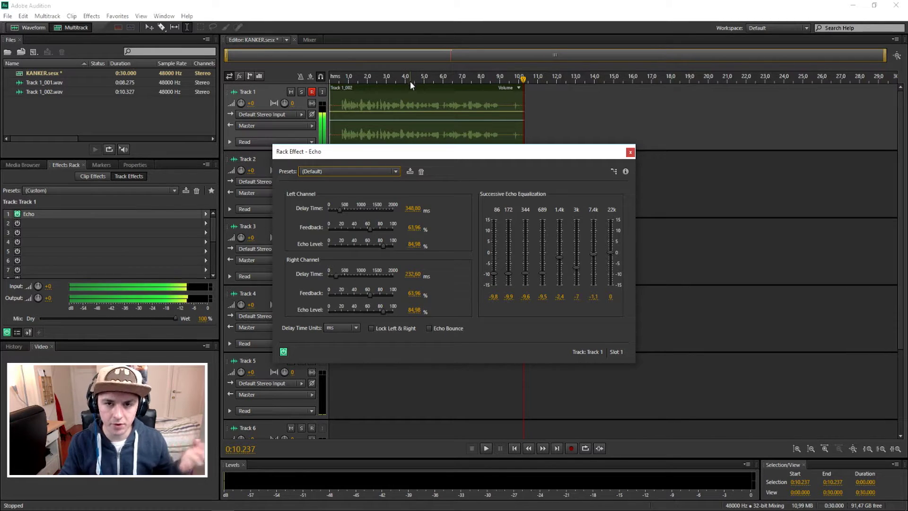
Apply the Delicate Whispers Echo preset (1800/277 ms delays) and play the clip to hear it
{"action": "left_click", "coordinate": [350, 172]}
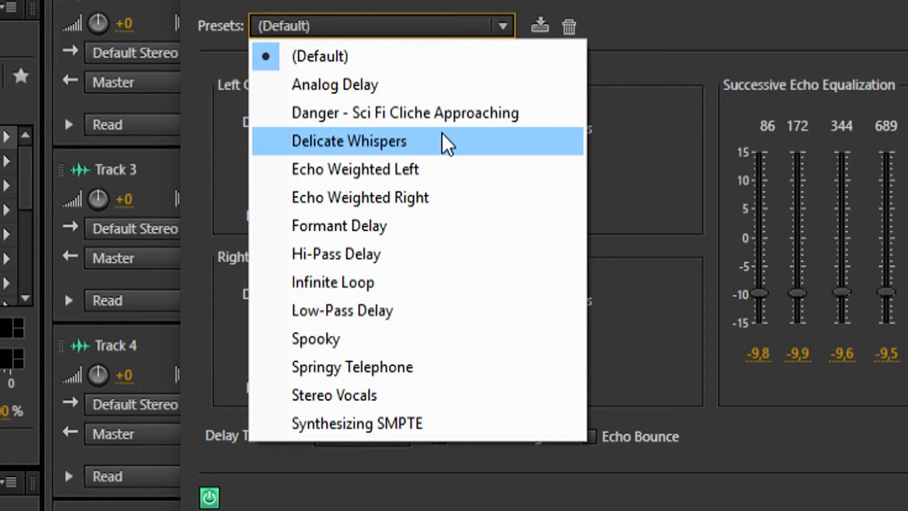
{"action": "left_click", "coordinate": [441, 135]}
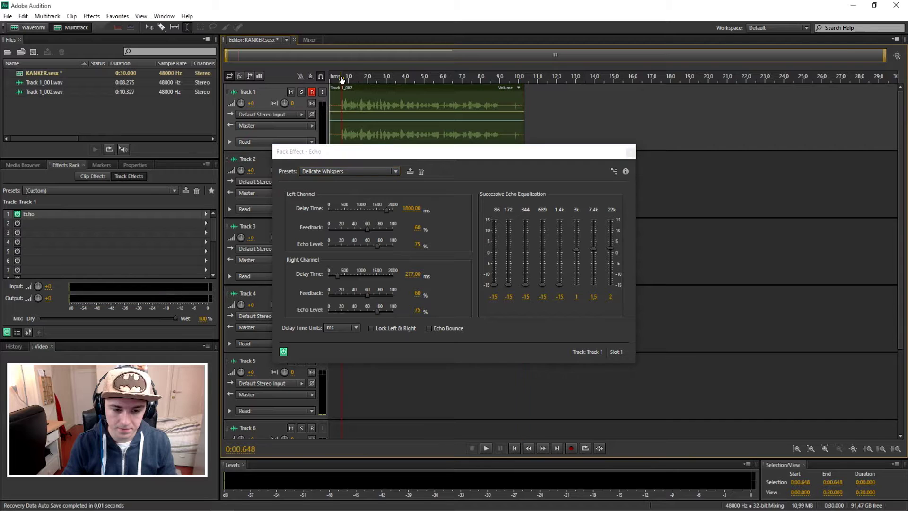
{"action": "key", "text": "space"}
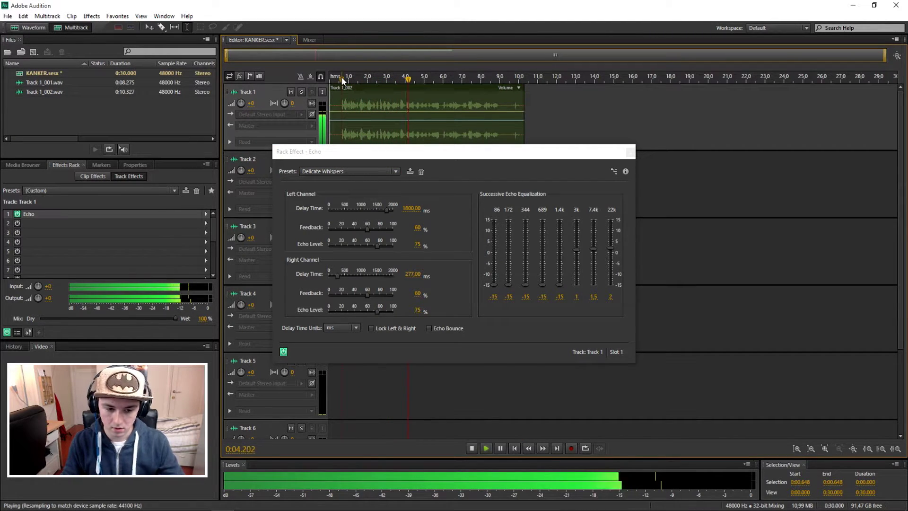
{"action": "key", "text": "space"}
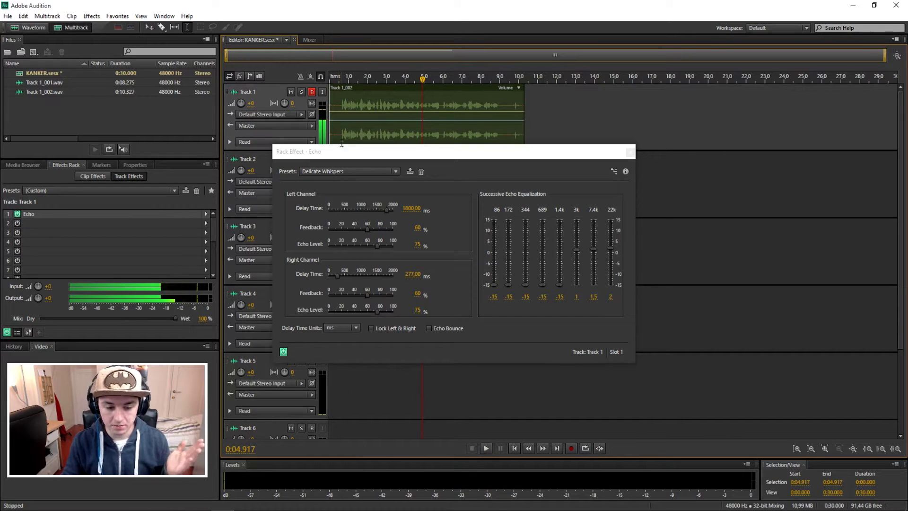
{"action": "left_click", "coordinate": [331, 172]}
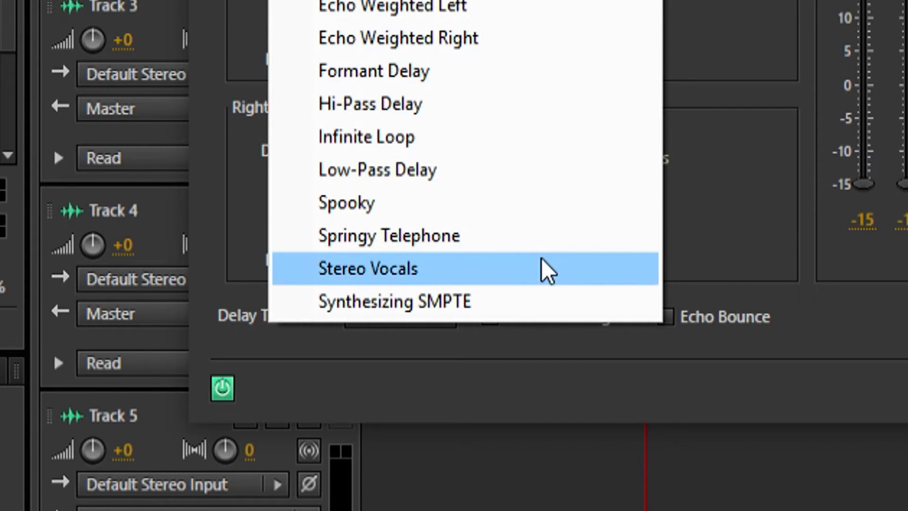
Apply the Stereo Vocals Echo preset and play the clip from the start
{"action": "left_click", "coordinate": [388, 312]}
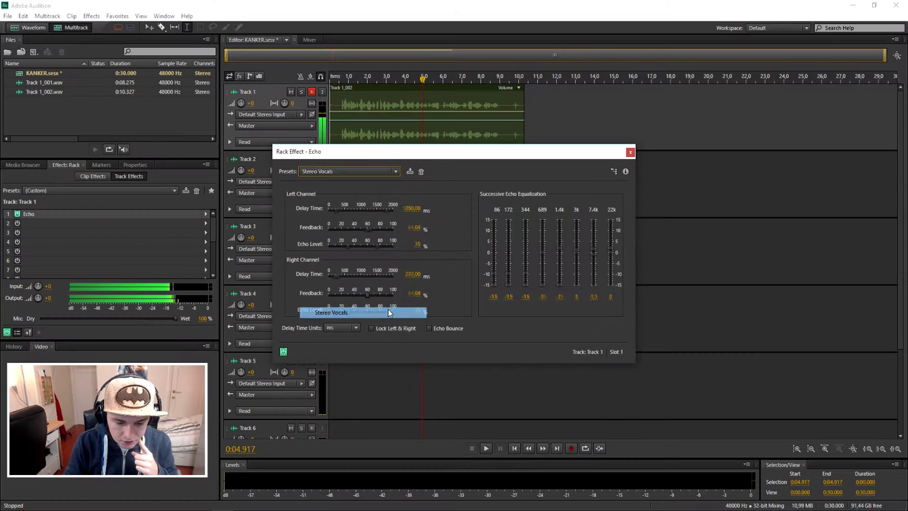
{"action": "left_click", "coordinate": [335, 78]}
{"action": "key", "text": "space"}
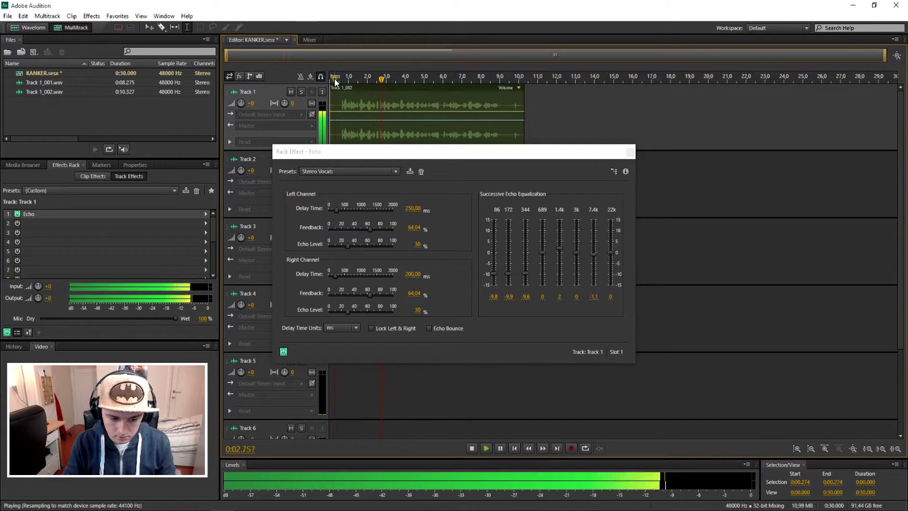
{"action": "key", "text": "space"}
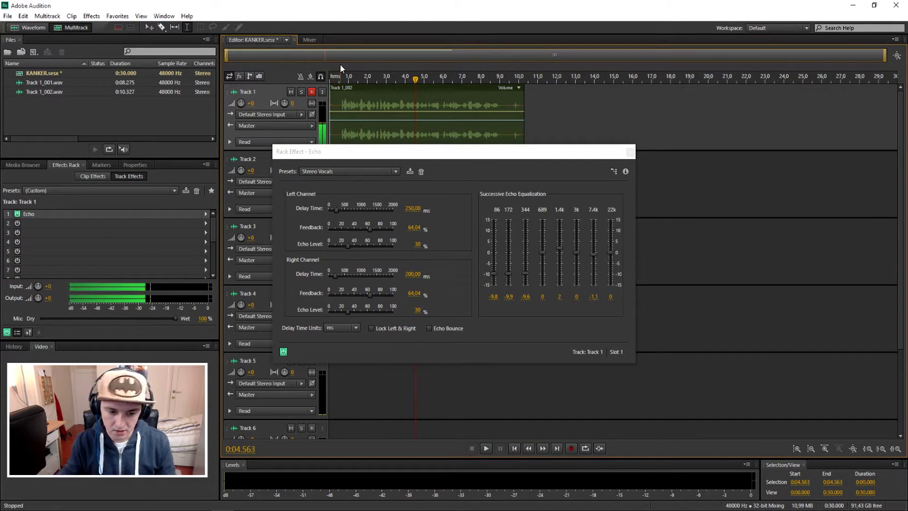
Switch to the Spooky Echo preset (200 ms delays, Echo Bounce on) and play the clip
{"action": "left_click", "coordinate": [360, 172]}
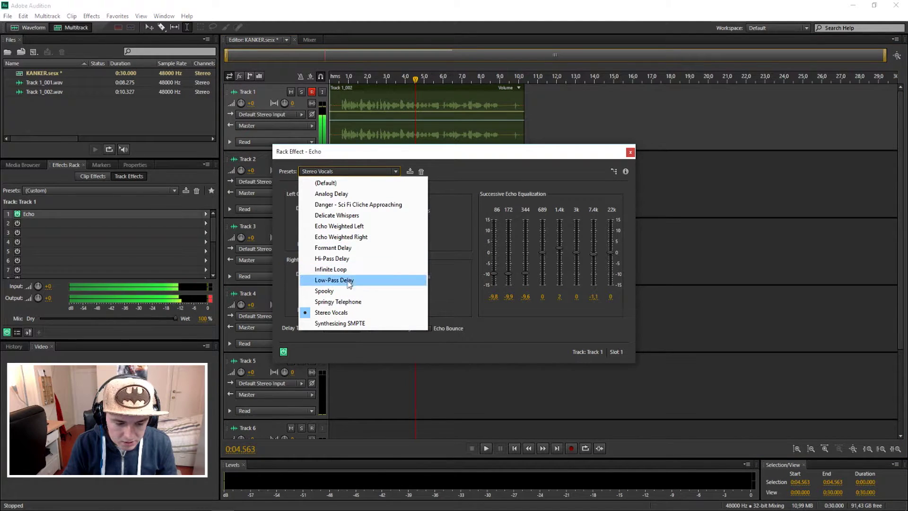
{"action": "left_click", "coordinate": [336, 294]}
{"action": "left_click", "coordinate": [337, 77]}
{"action": "key", "text": "space"}
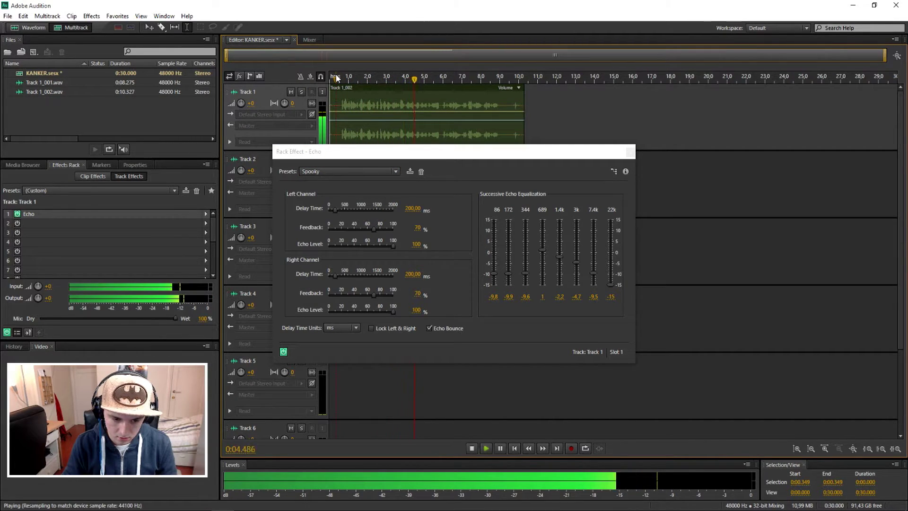
{"action": "key", "text": "space"}
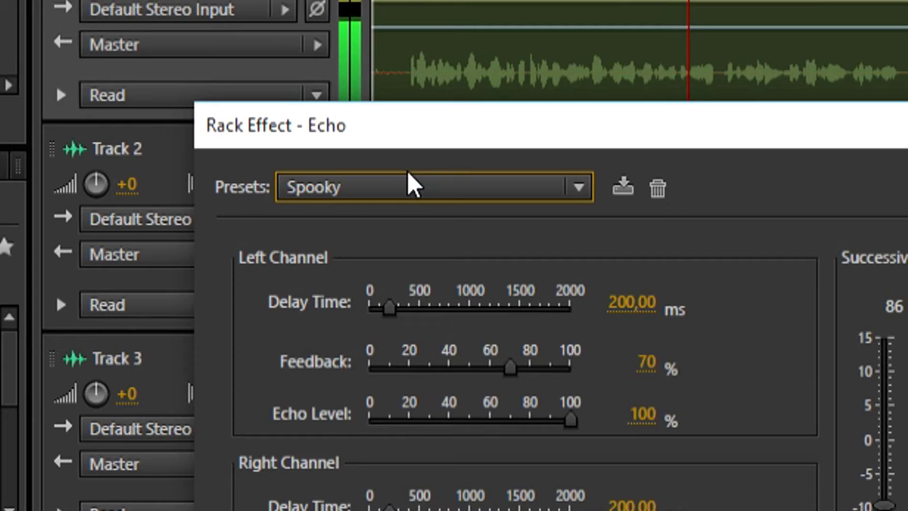
Reset the Echo to Default, drop both delay times to 0 ms, and play the clip
{"action": "left_click", "coordinate": [342, 172]}
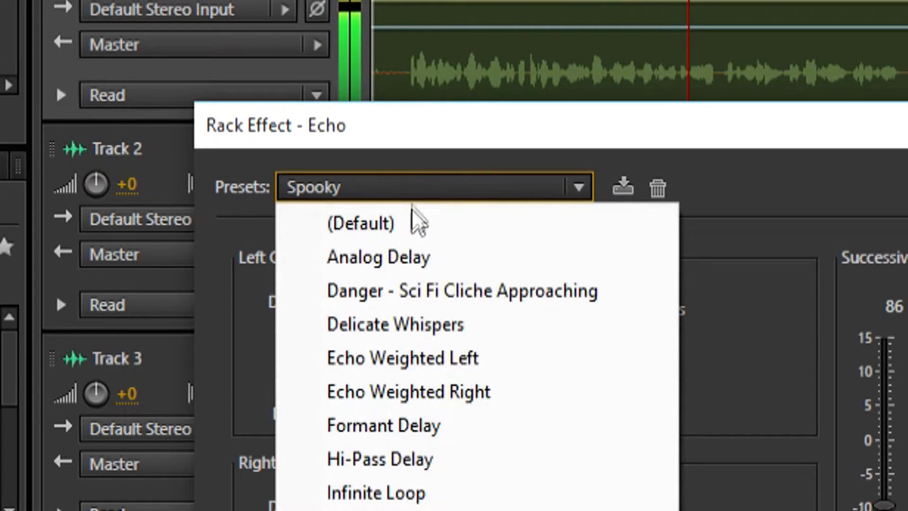
{"action": "left_click", "coordinate": [413, 208]}
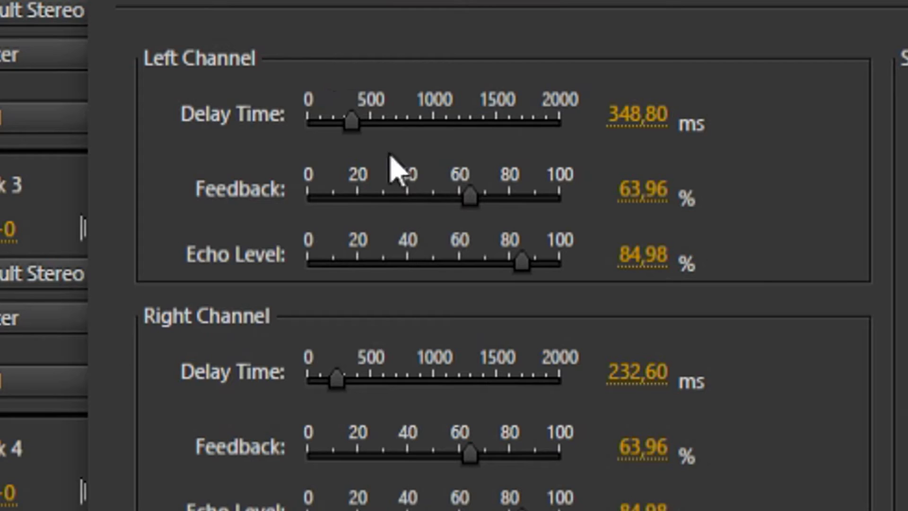
{"action": "left_click_drag", "start_coordinate": [352, 122], "coordinate": [272, 128]}
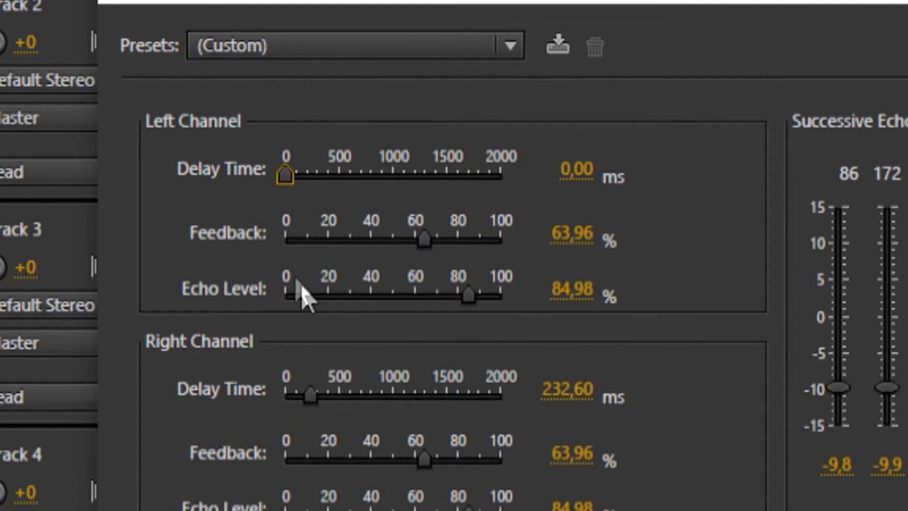
{"action": "left_click_drag", "start_coordinate": [318, 393], "coordinate": [117, 418]}
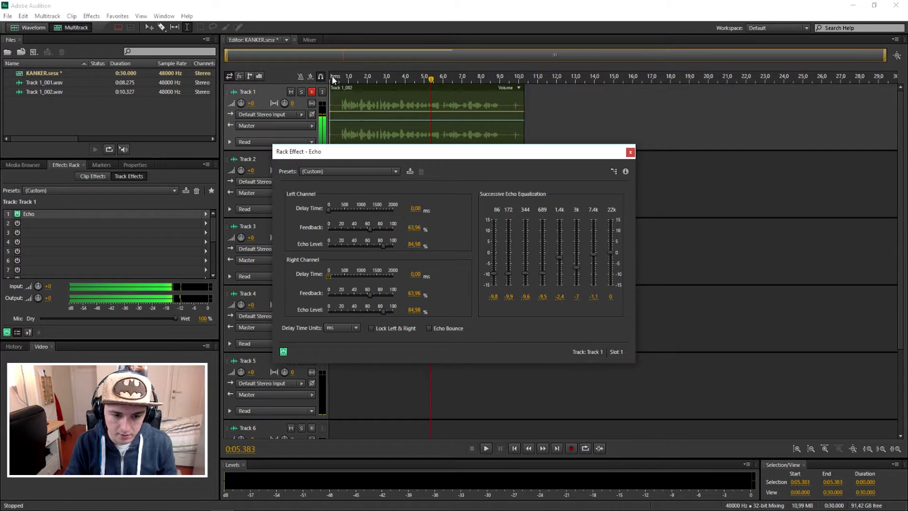
{"action": "left_click", "coordinate": [334, 79]}
{"action": "key", "text": "space"}
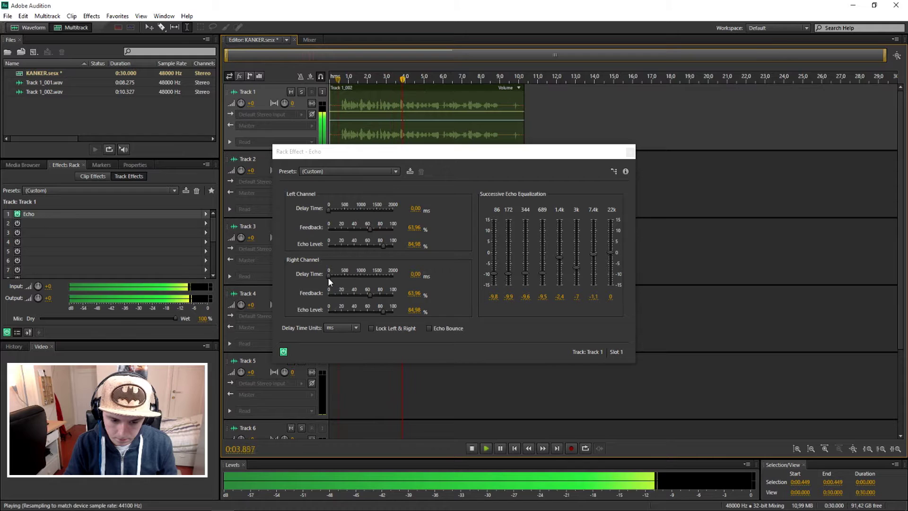
{"action": "key", "text": "space"}
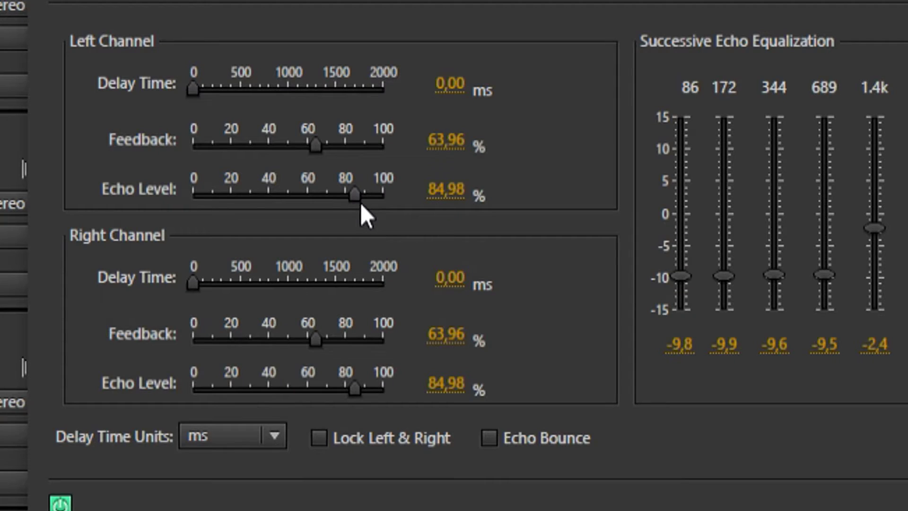
Set both echo levels to 100%, lower feedback to 22.26% left and 17.15% right, and play
{"action": "left_click_drag", "start_coordinate": [384, 246], "coordinate": [463, 258]}
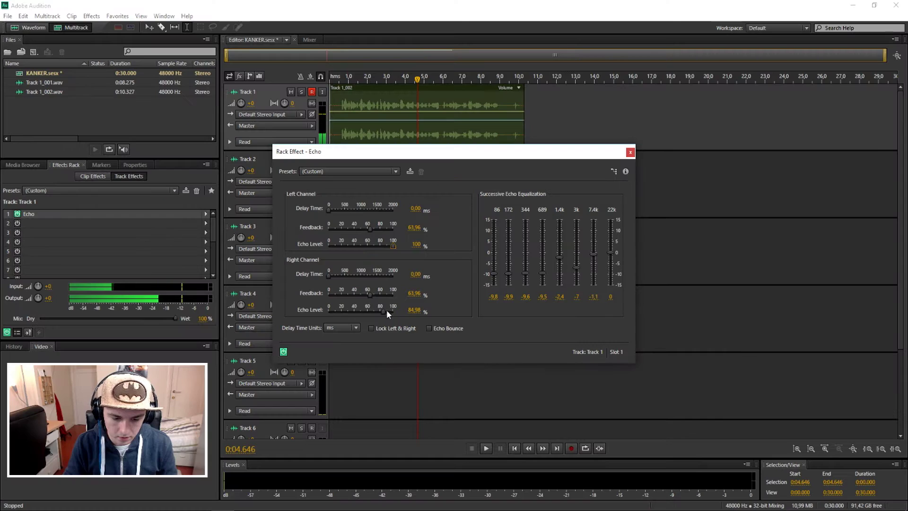
{"action": "left_click_drag", "start_coordinate": [356, 388], "coordinate": [537, 393]}
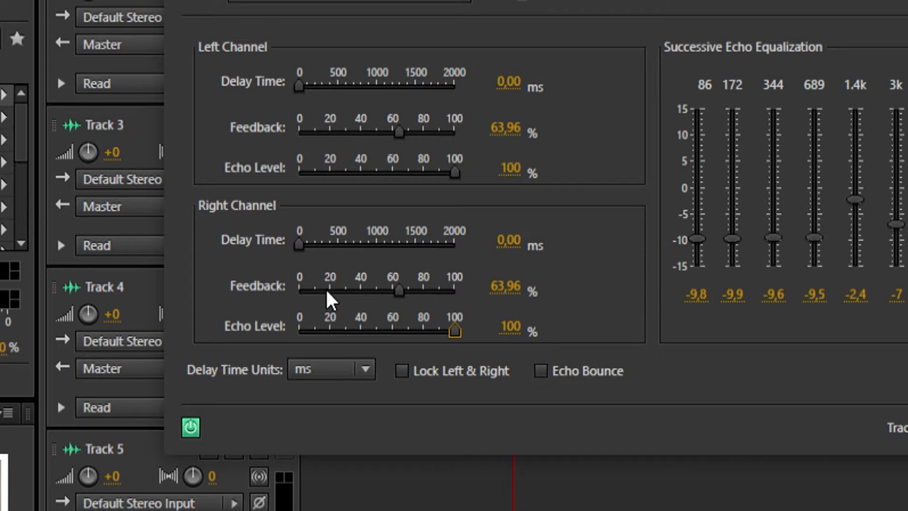
{"action": "left_click", "coordinate": [339, 294]}
{"action": "left_click", "coordinate": [343, 228]}
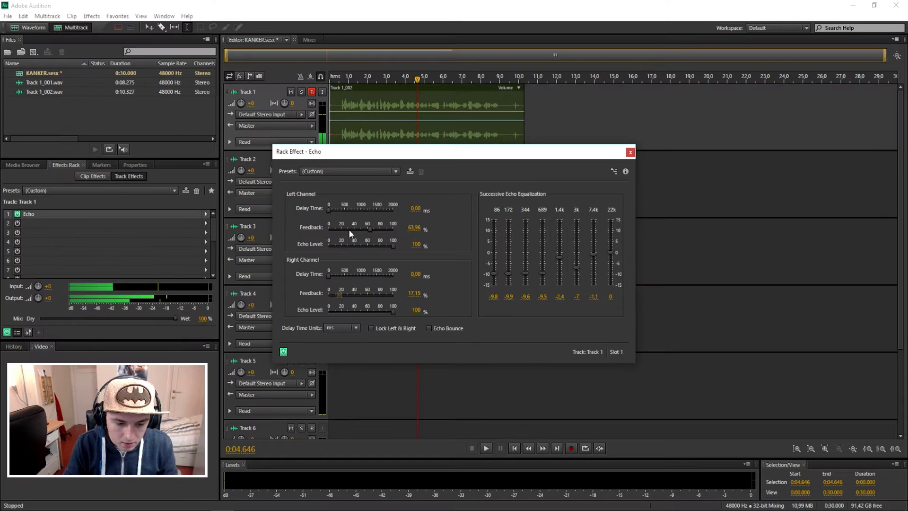
{"action": "left_click", "coordinate": [340, 78]}
{"action": "key", "text": "space"}
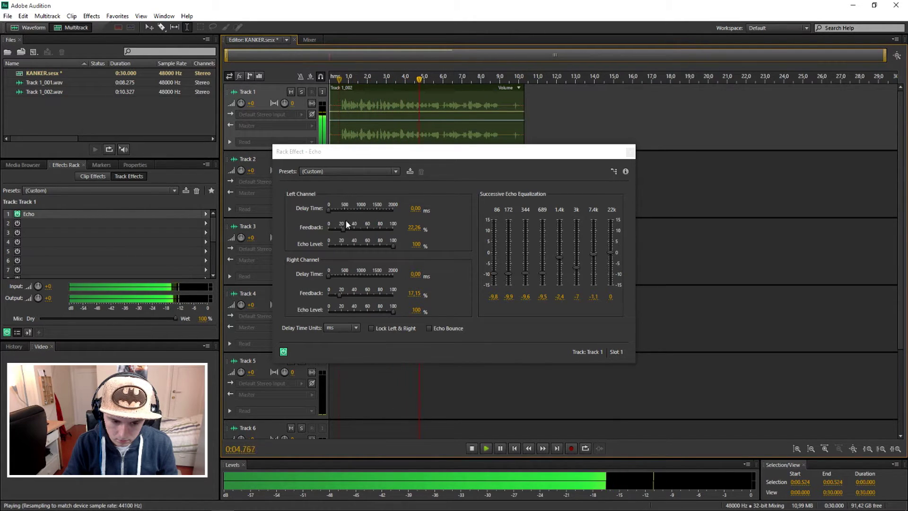
{"action": "key", "text": "space"}
Raise both channels' feedback to 100% and lengthen the left delay while playing the clip
{"action": "left_click_drag", "start_coordinate": [345, 228], "coordinate": [409, 230]}
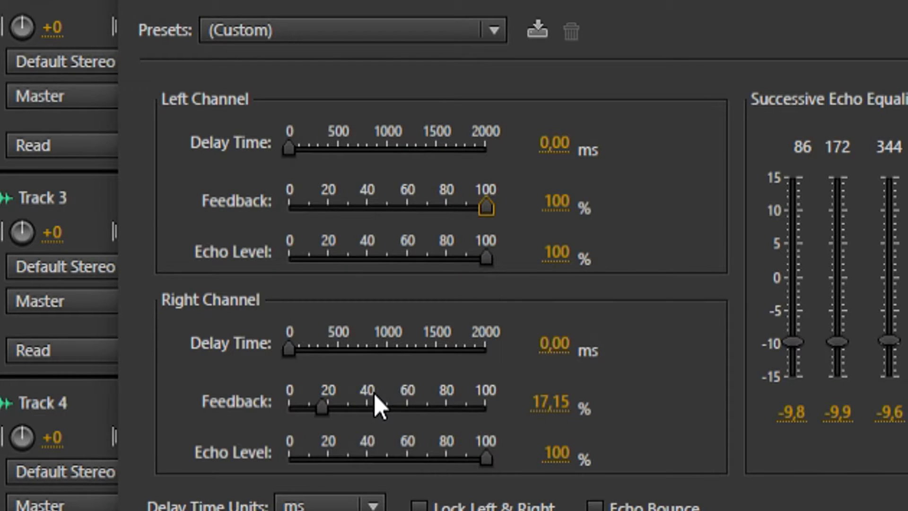
{"action": "left_click_drag", "start_coordinate": [421, 407], "coordinate": [556, 392]}
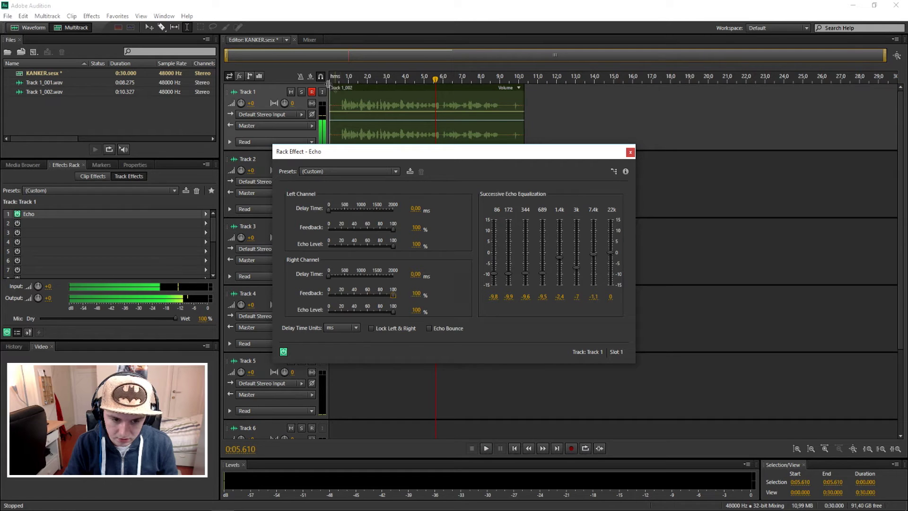
{"action": "left_click", "coordinate": [335, 83]}
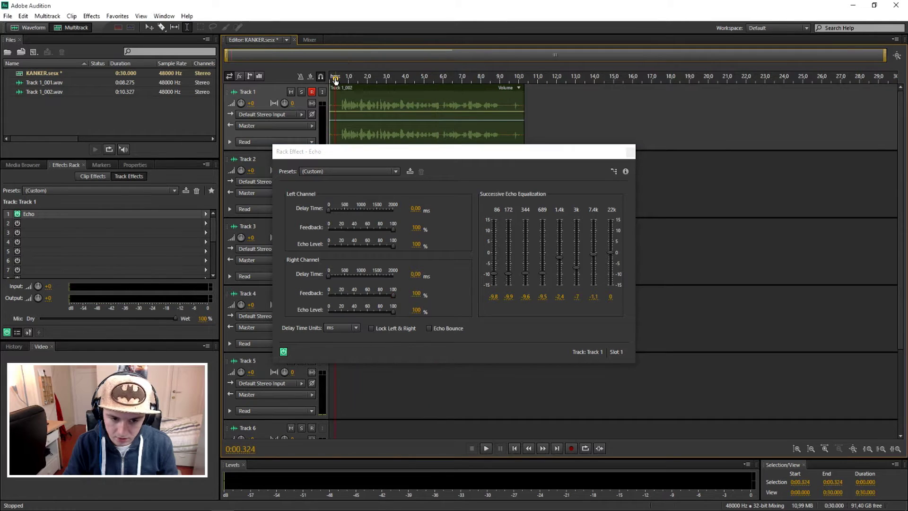
{"action": "key", "text": "space"}
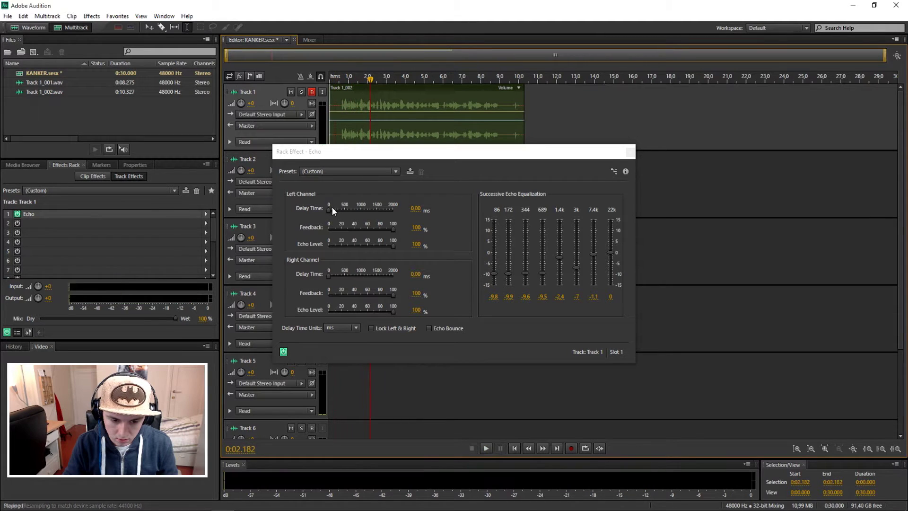
{"action": "left_click_drag", "start_coordinate": [330, 208], "coordinate": [344, 211]}
{"action": "left_click_drag", "start_coordinate": [338, 136], "coordinate": [341, 136]}
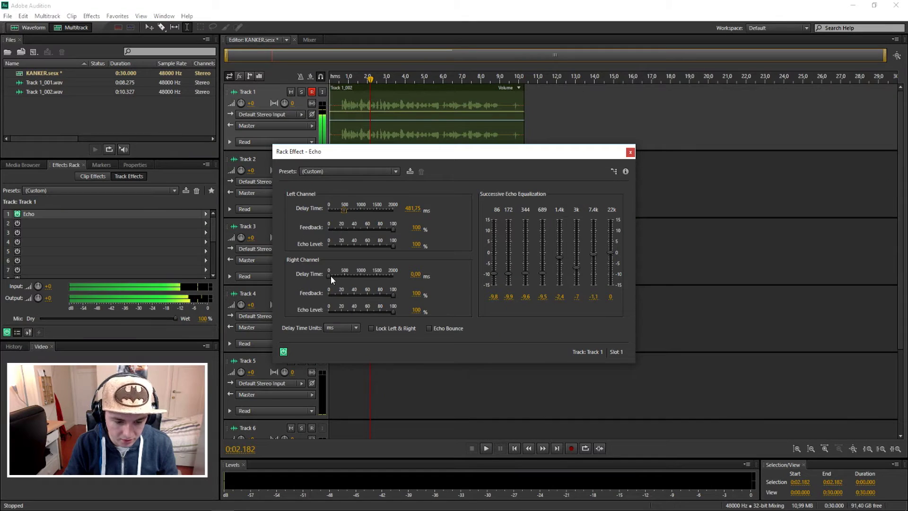
{"action": "left_click", "coordinate": [343, 80]}
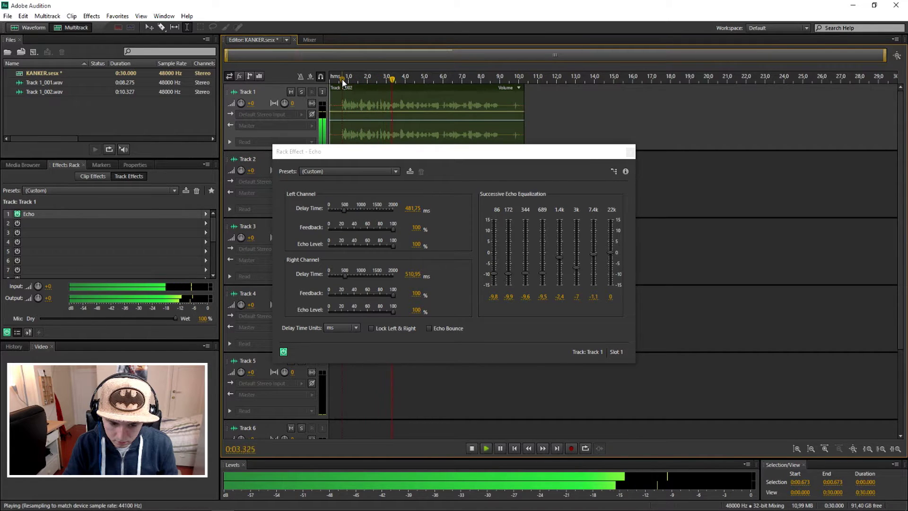
{"action": "key", "text": "space"}
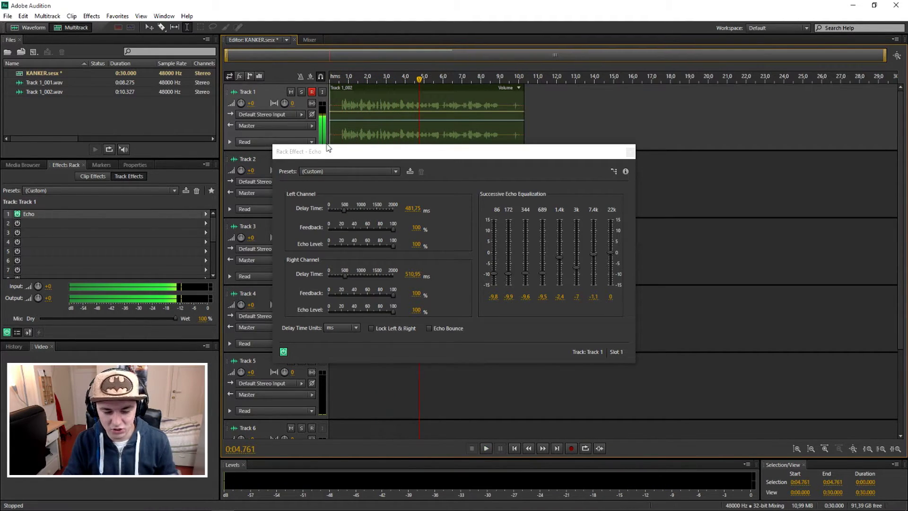
Apply the Synthesizing SMPTE Echo preset and play the clip from the start
{"action": "left_click", "coordinate": [325, 170]}
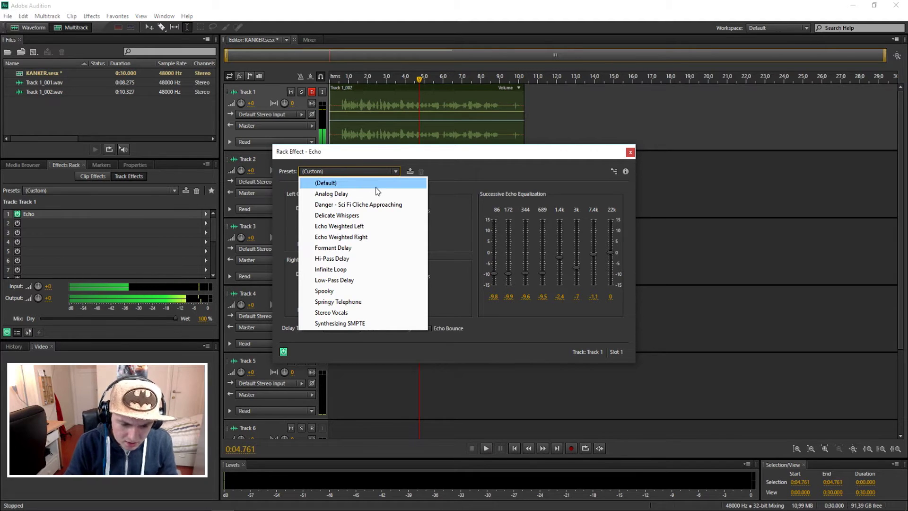
{"action": "left_click", "coordinate": [394, 323]}
{"action": "left_click", "coordinate": [334, 79]}
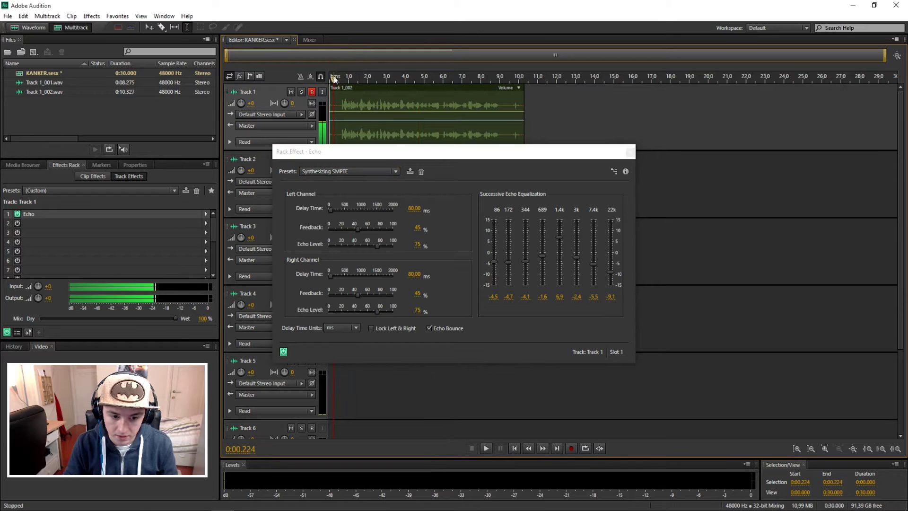
{"action": "key", "text": "space"}
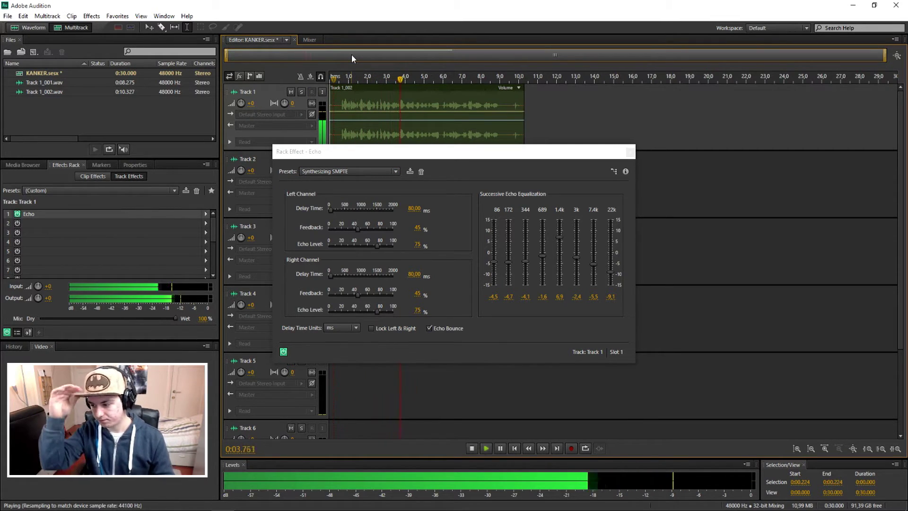
{"action": "key", "text": "space"}
Apply the Danger - Sci Fi Cliche Approaching preset (2000/200 ms, 75% feedback) and play the clip
{"action": "left_click", "coordinate": [344, 171]}
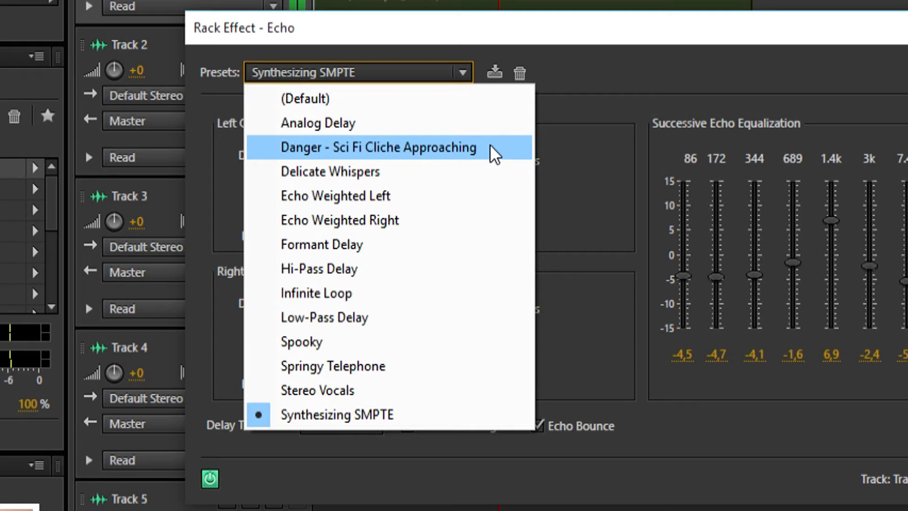
{"action": "left_click", "coordinate": [410, 205]}
{"action": "left_click", "coordinate": [338, 77]}
{"action": "key", "text": "space"}
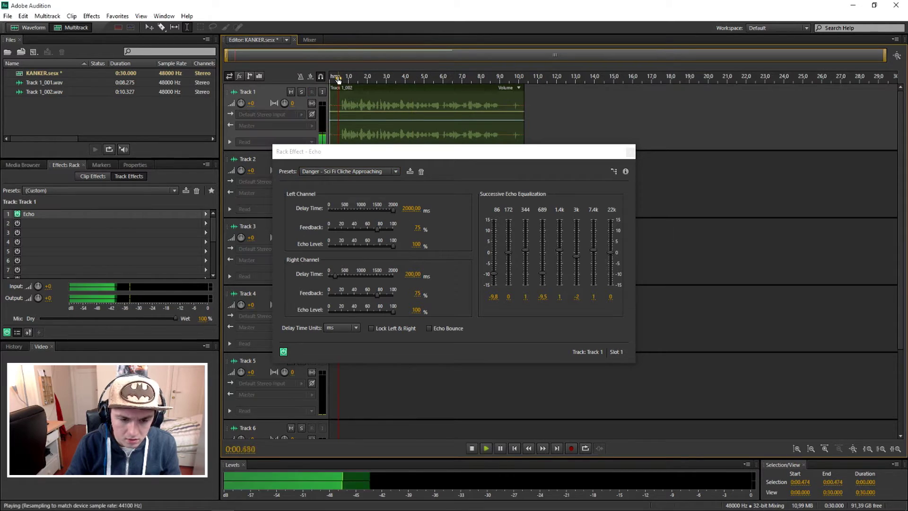
{"action": "key", "text": "space"}
{"action": "left_click", "coordinate": [347, 172]}
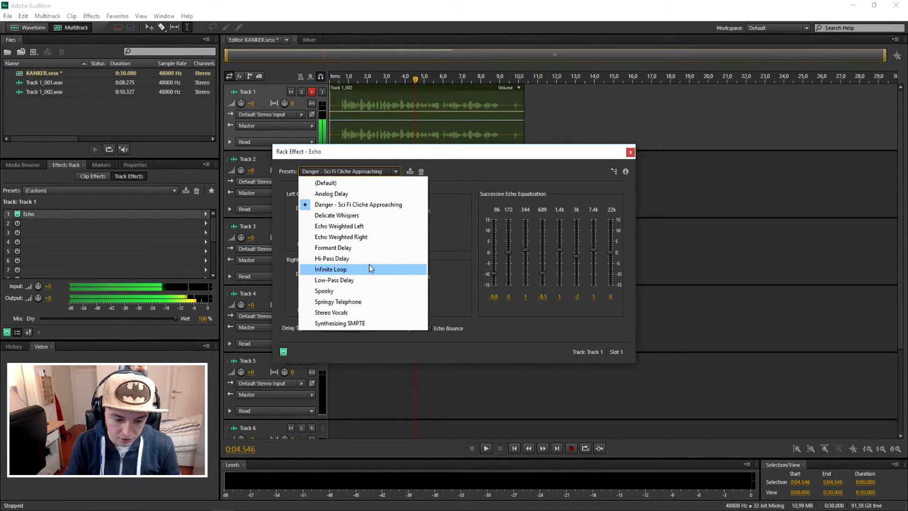
{"action": "left_click", "coordinate": [384, 301]}
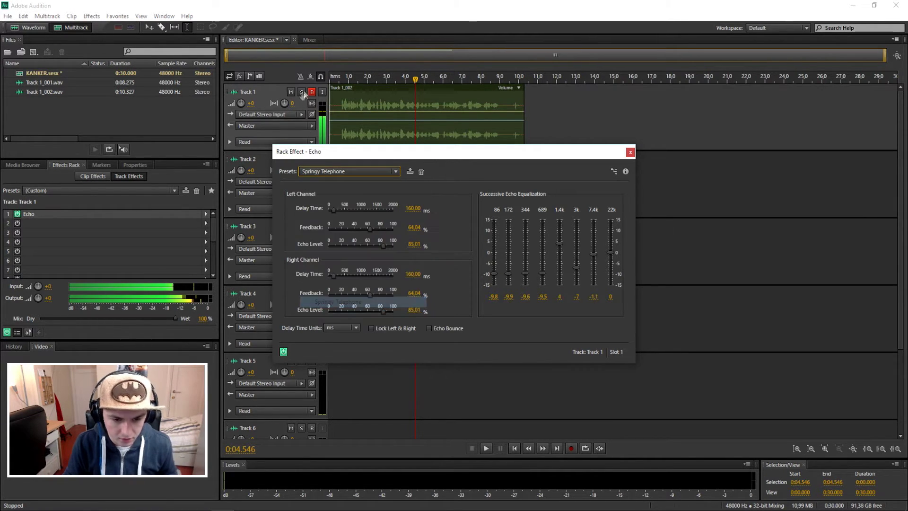
{"action": "left_click", "coordinate": [340, 77]}
{"action": "key", "text": "space"}
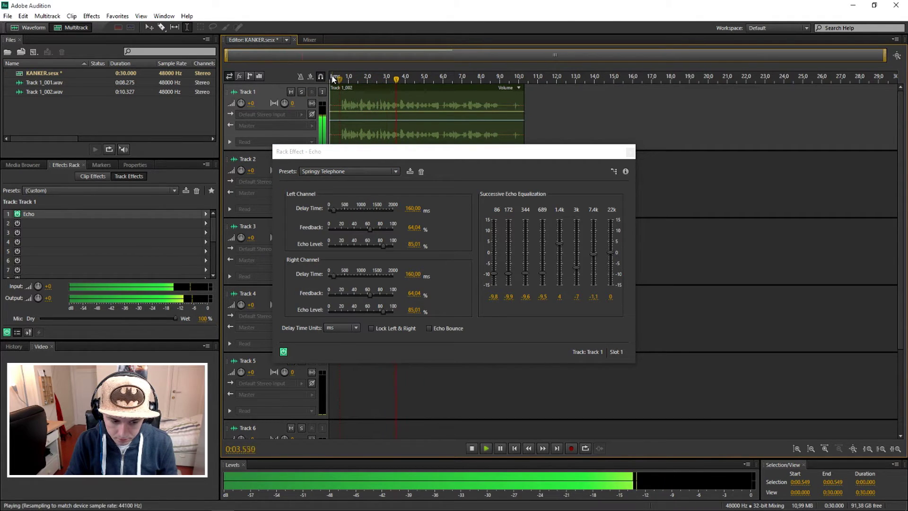
{"action": "key", "text": "space"}
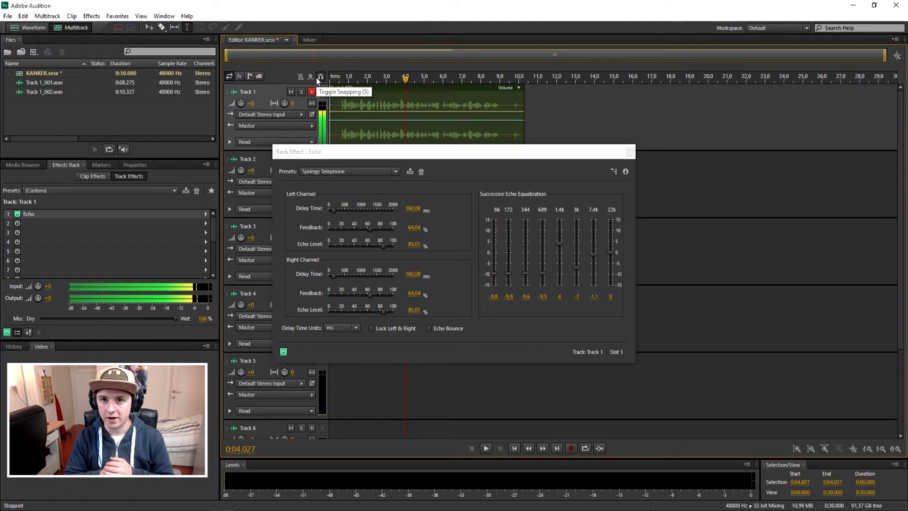